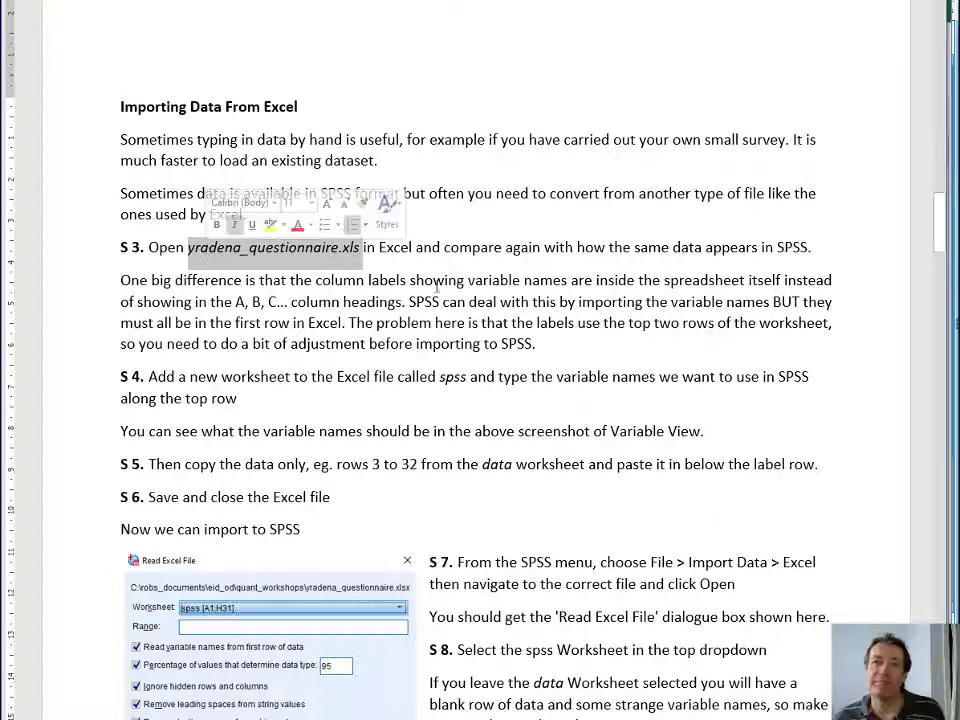
Compare the yradena_questionnaire.xls worksheet in Excel with the SPSS main window picture in the Word handout
click(473, 249)
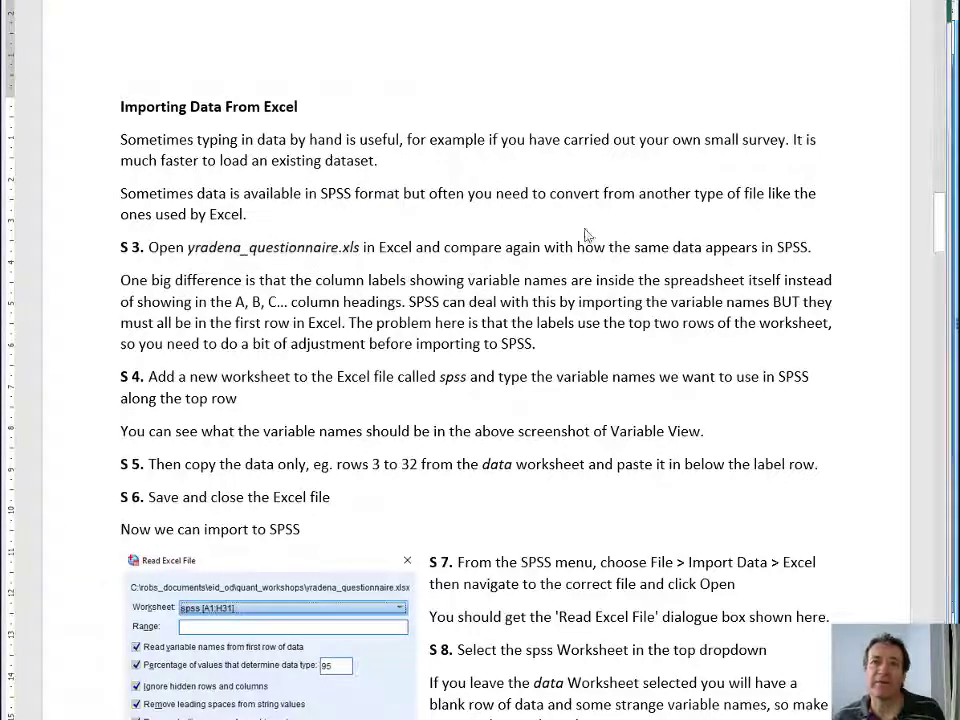
key(alt+Tab)
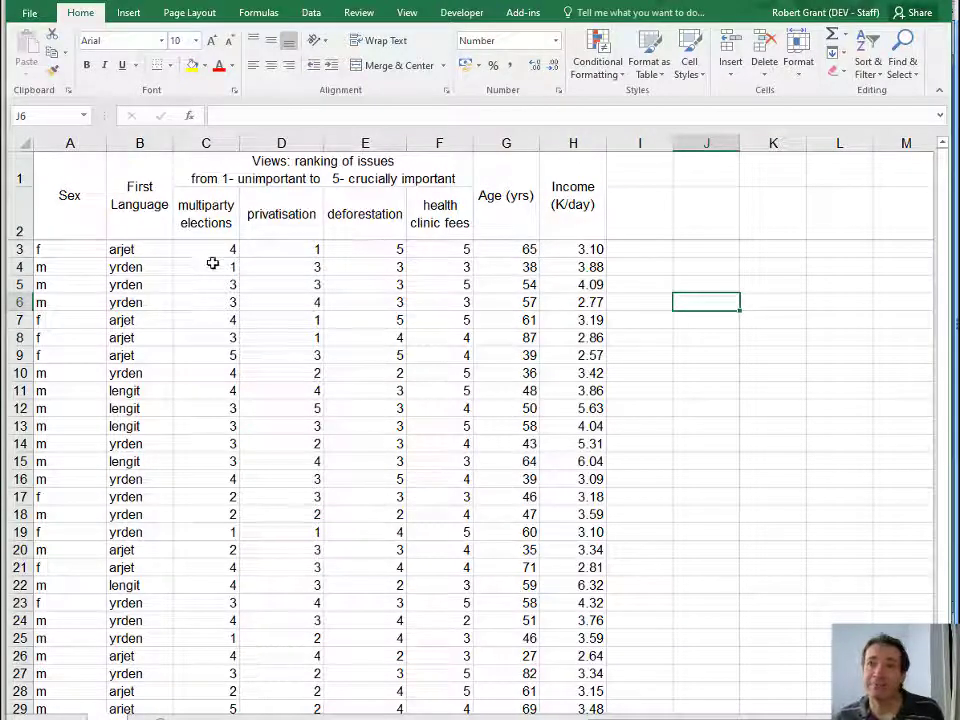
key(alt+Tab)
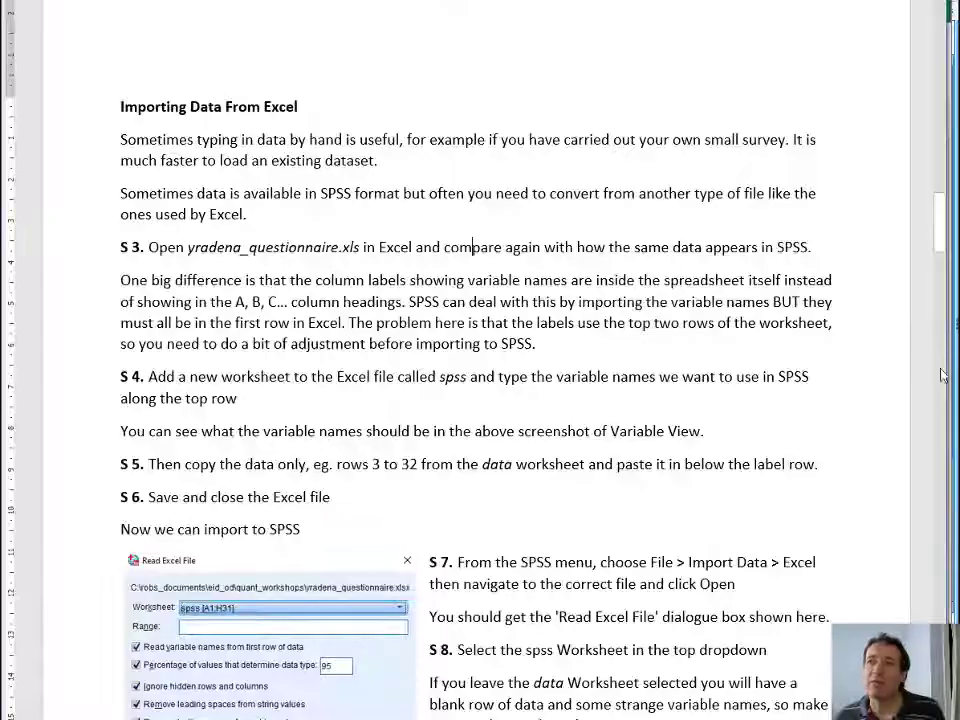
drag(937, 230, 935, 60)
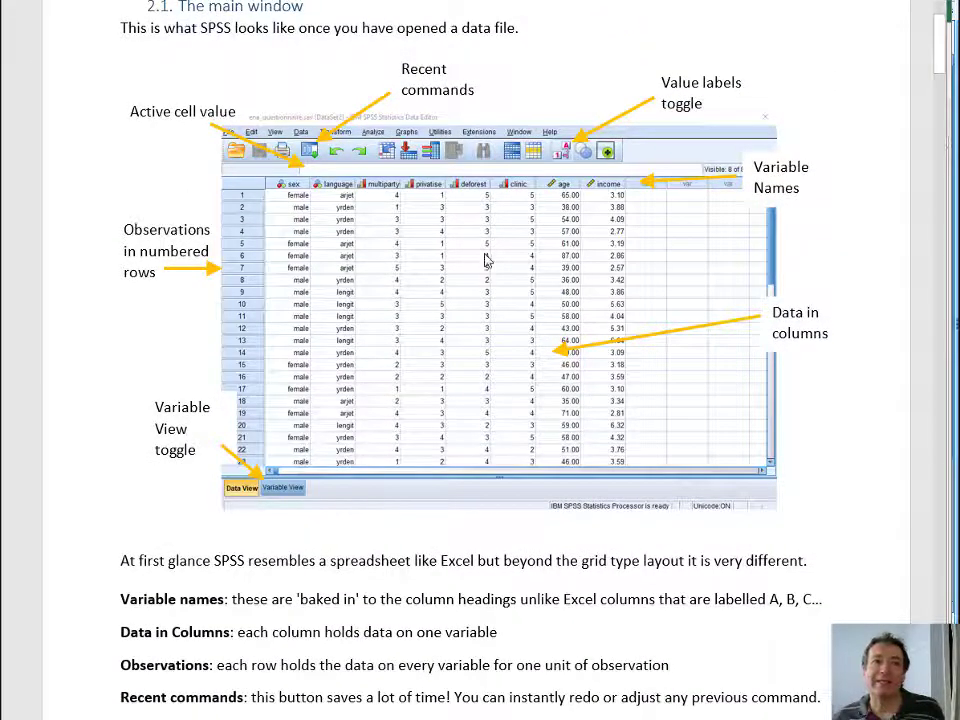
key(alt+Tab)
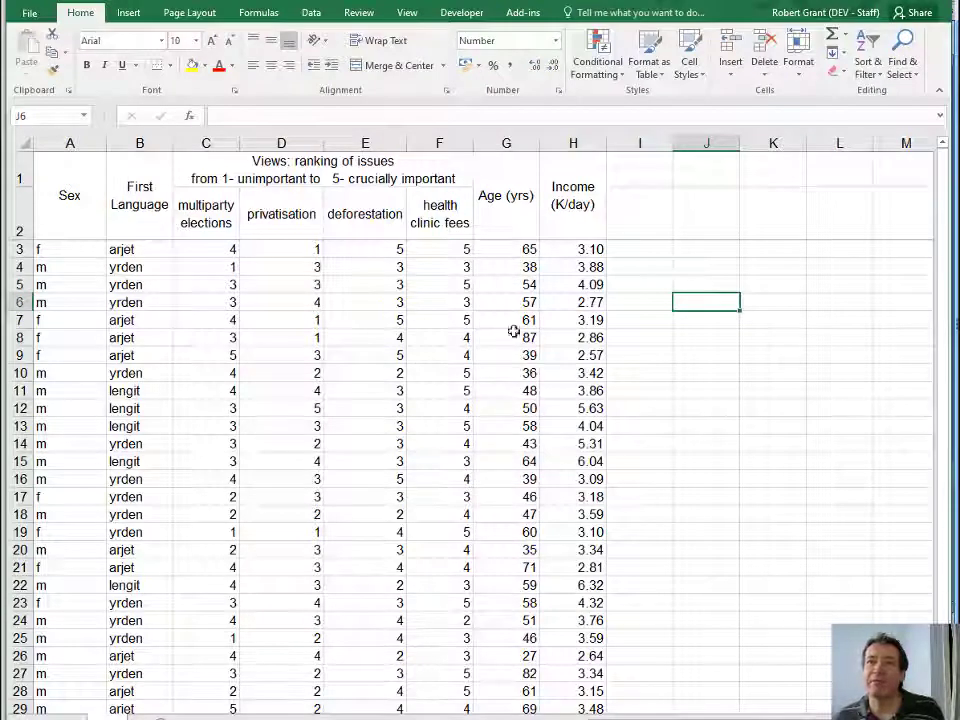
Examine the two-row column headings and the first data entries on the Excel data worksheet
drag(90, 261, 178, 407)
click(112, 248)
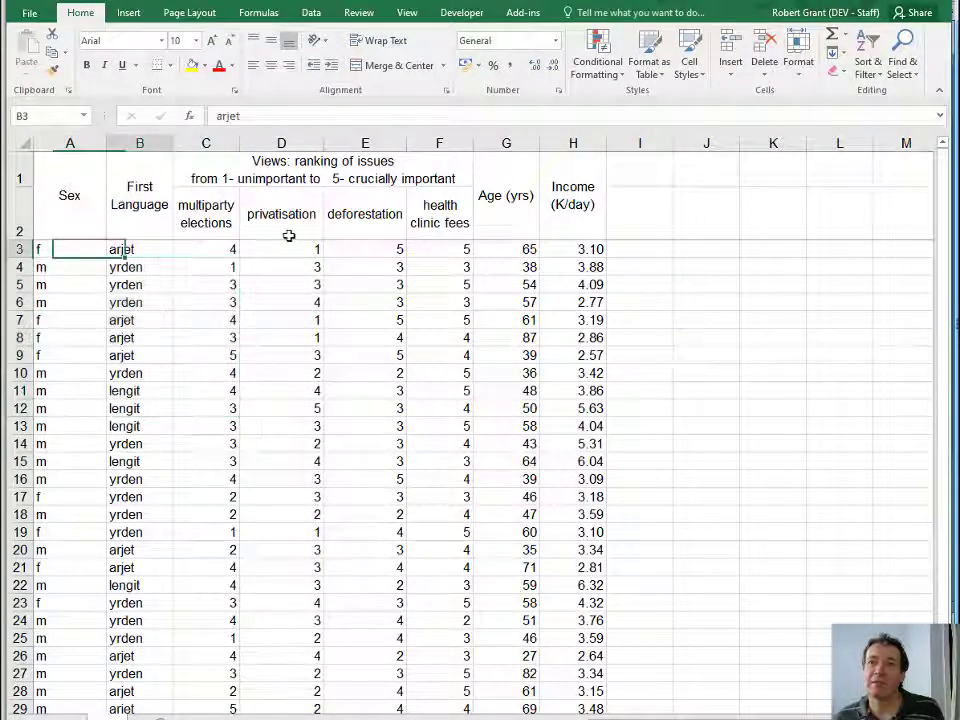
click(295, 249)
click(77, 214)
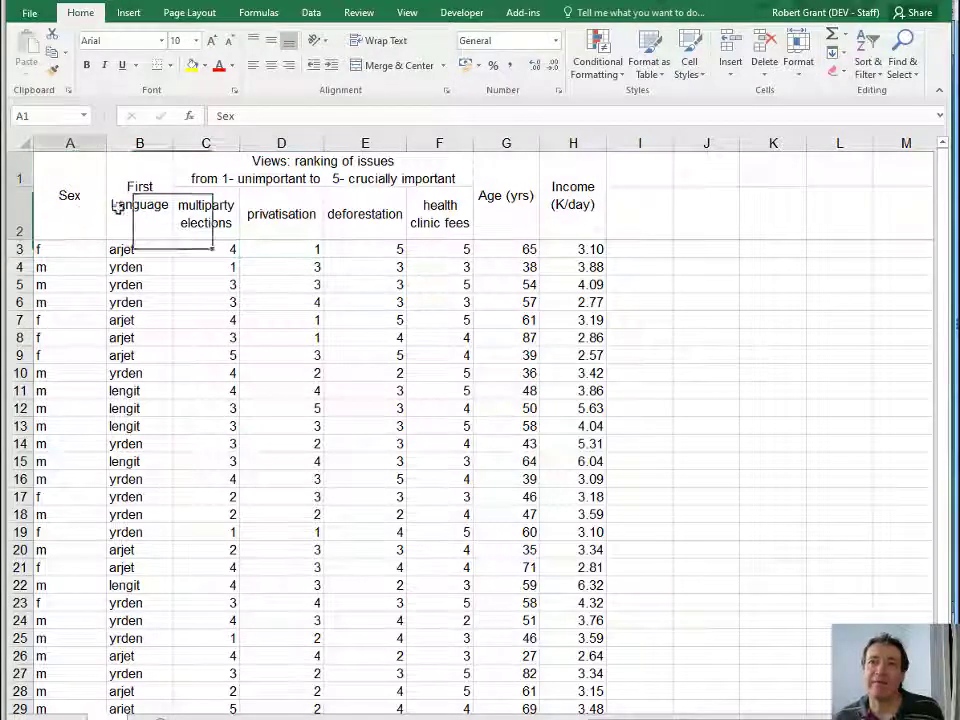
click(115, 204)
click(205, 210)
click(255, 210)
click(360, 210)
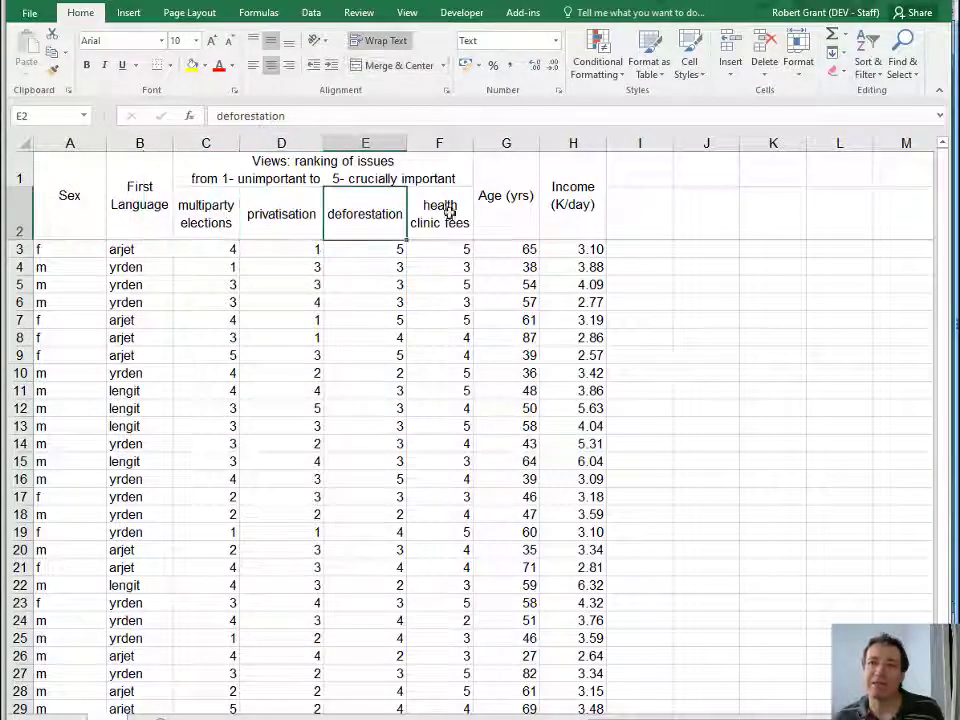
click(500, 197)
click(578, 199)
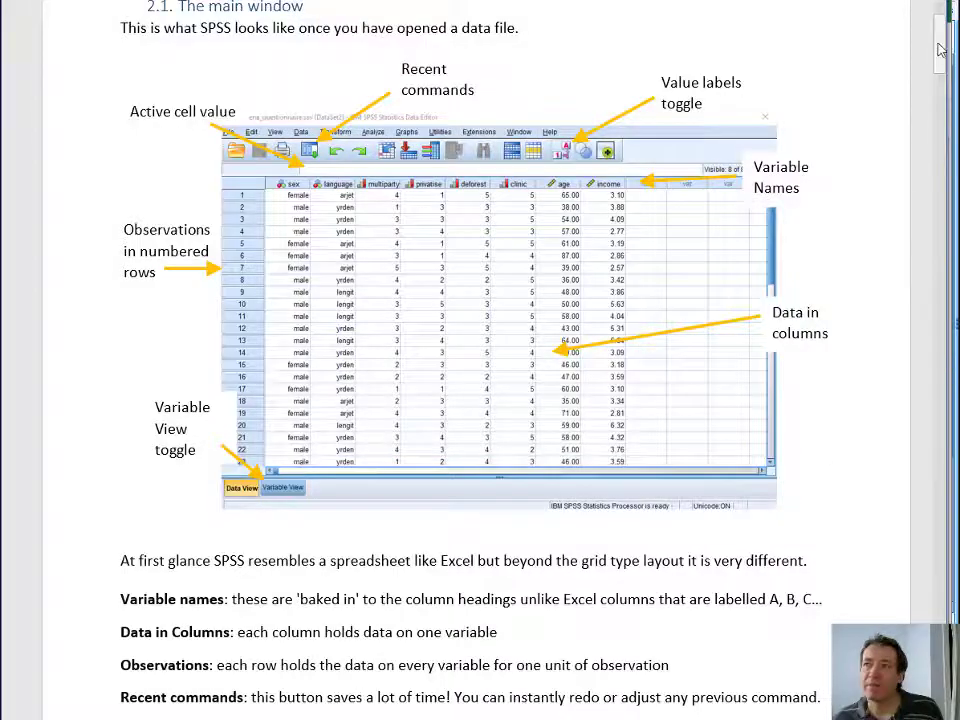
Add a new worksheet named spss to the Excel workbook, following step S 4 of the Word handout
drag(941, 45, 945, 240)
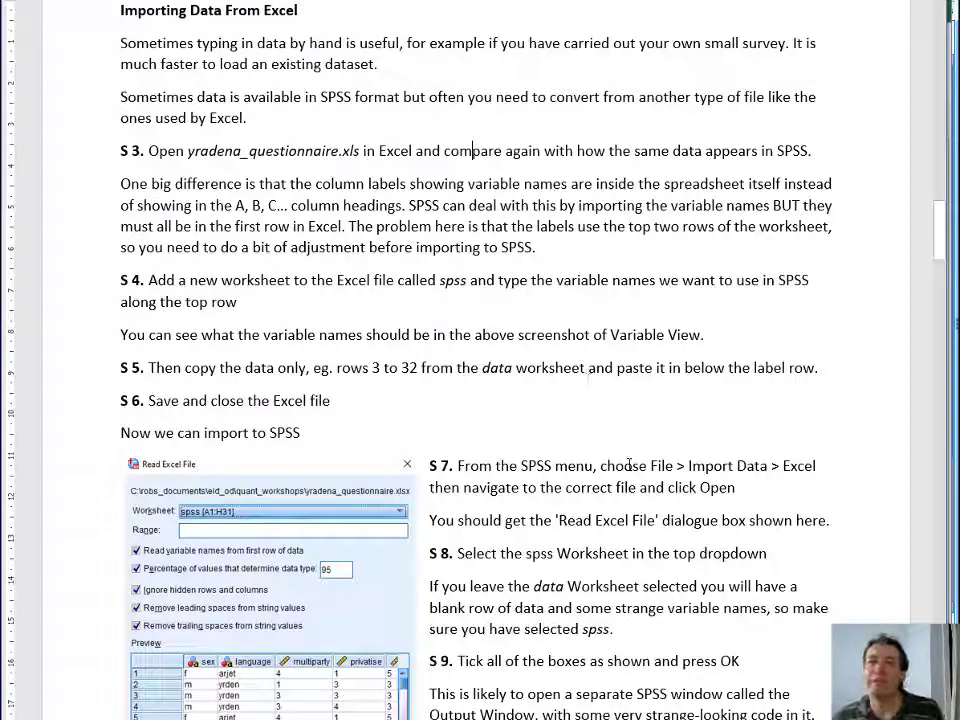
key(alt+Tab)
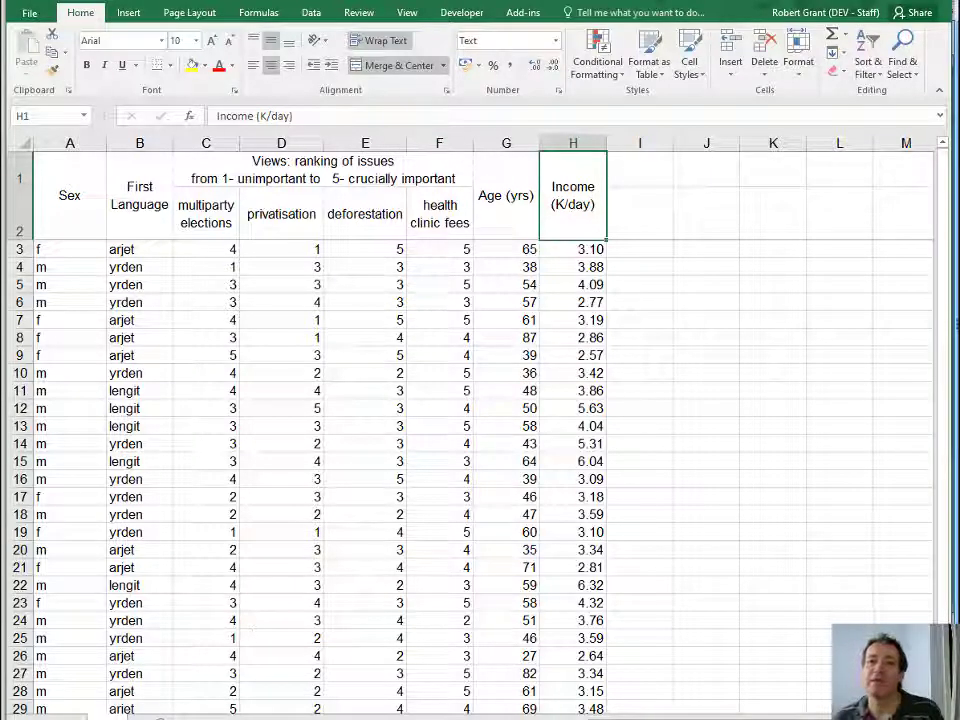
click(160, 718)
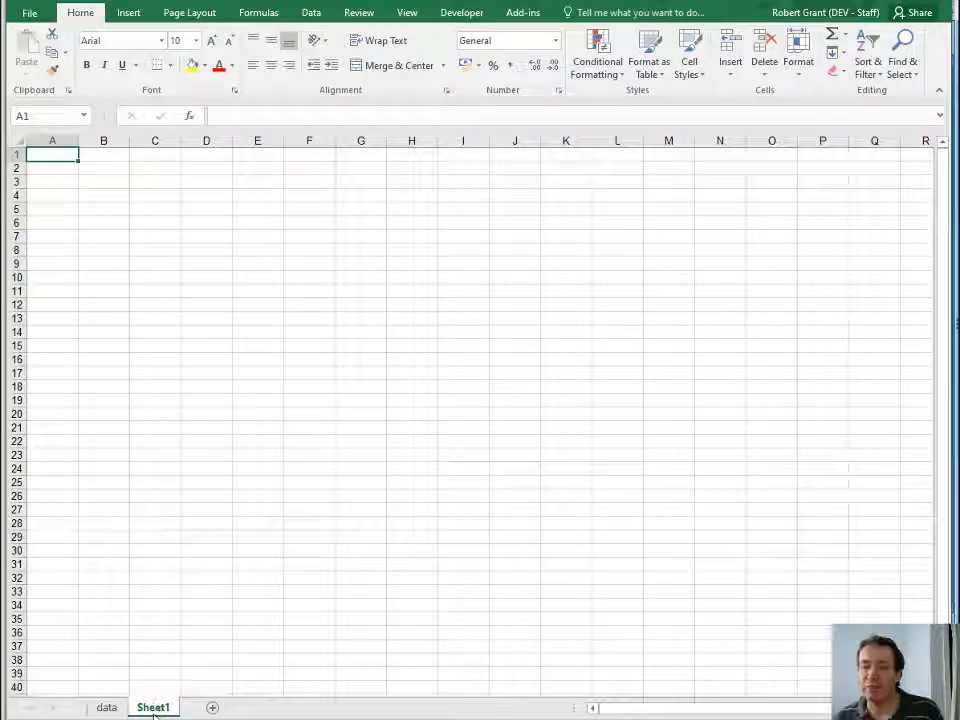
double_click(152, 707)
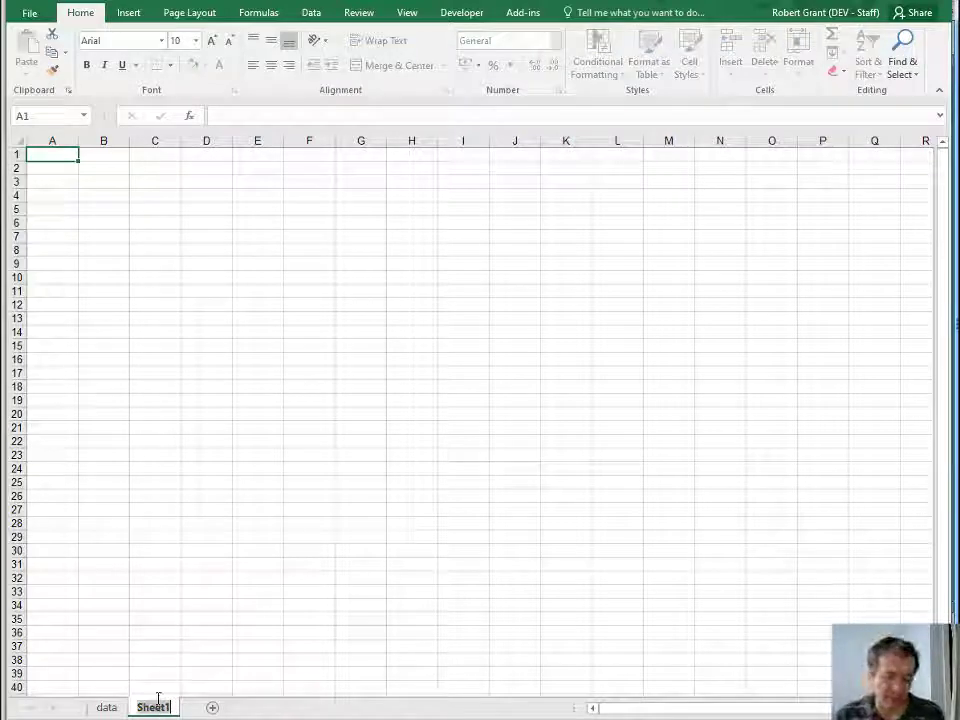
text(spss)
key(Return)
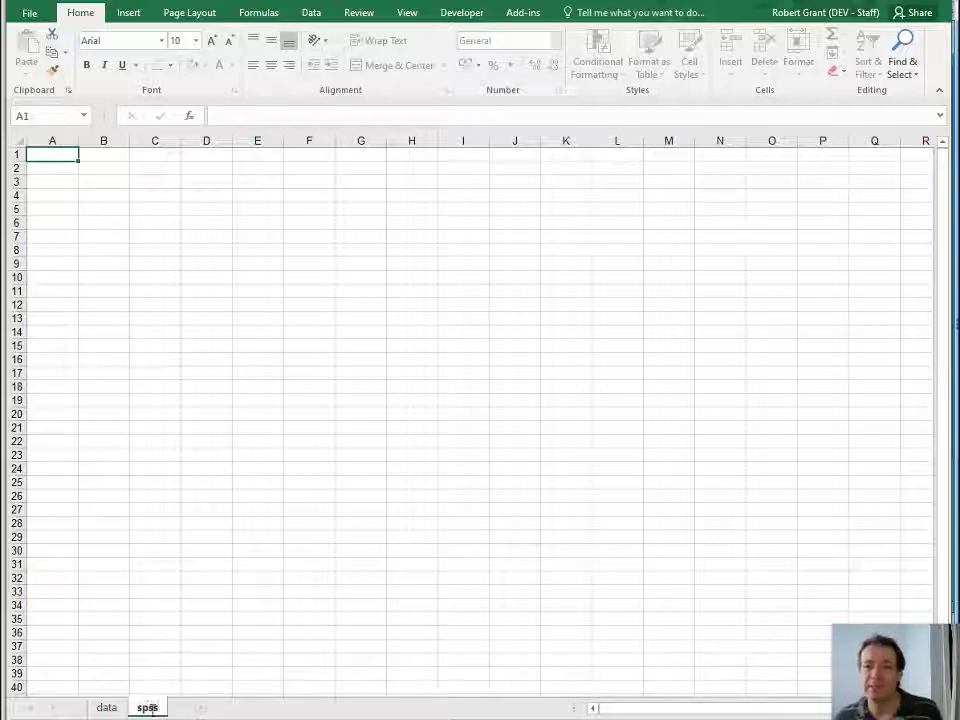
click(109, 710)
click(142, 711)
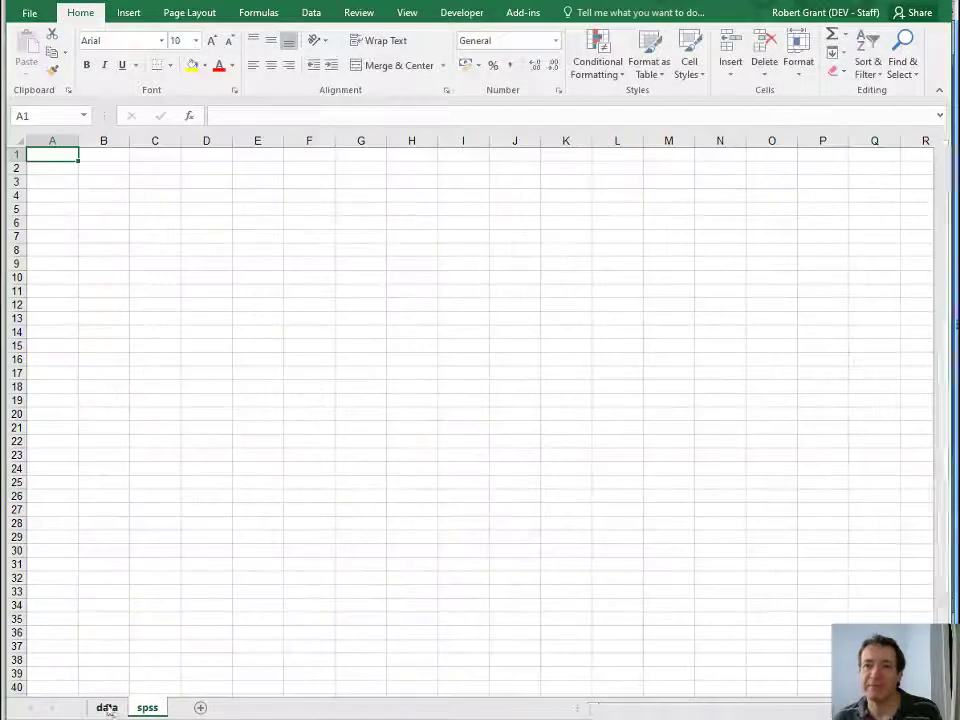
click(109, 711)
click(145, 709)
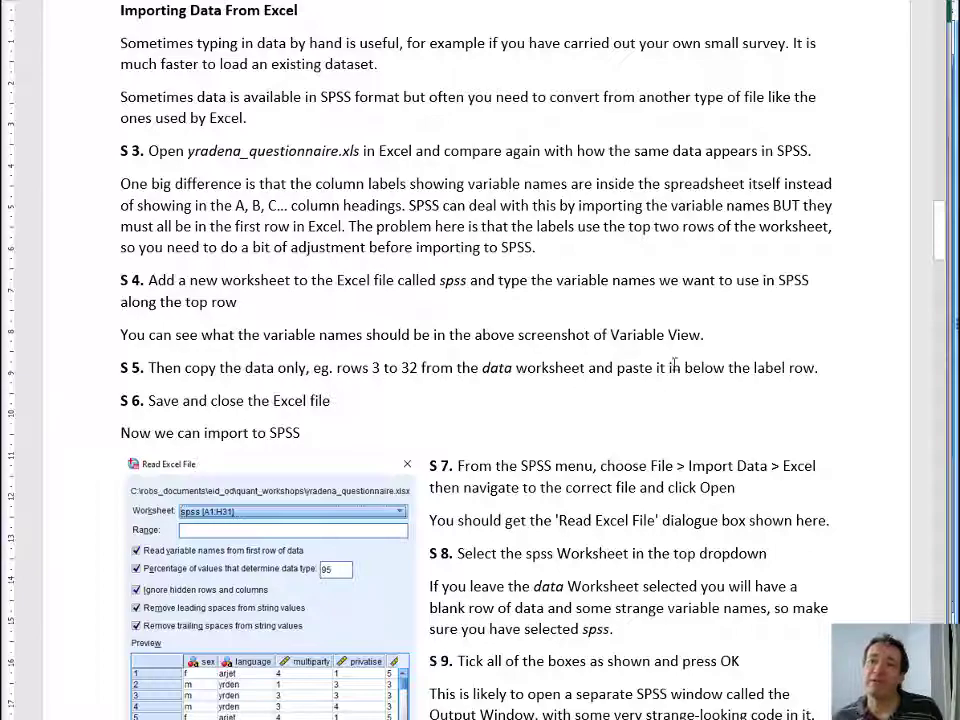
Copy only the data in rows 3 to 32, columns A to H, of the data worksheet
key(alt+Tab)
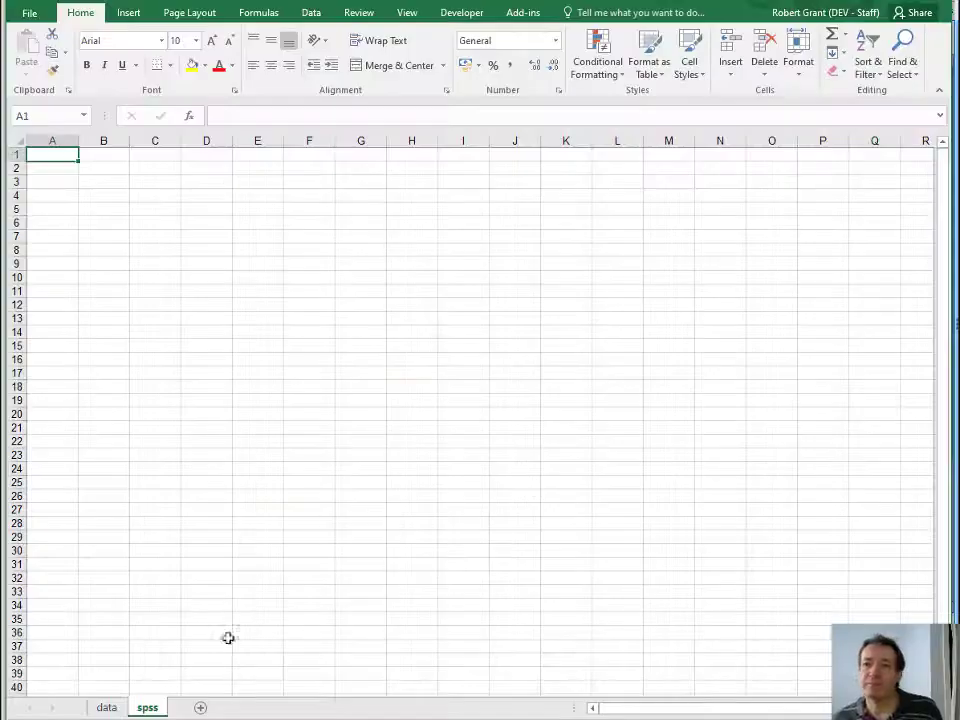
click(108, 707)
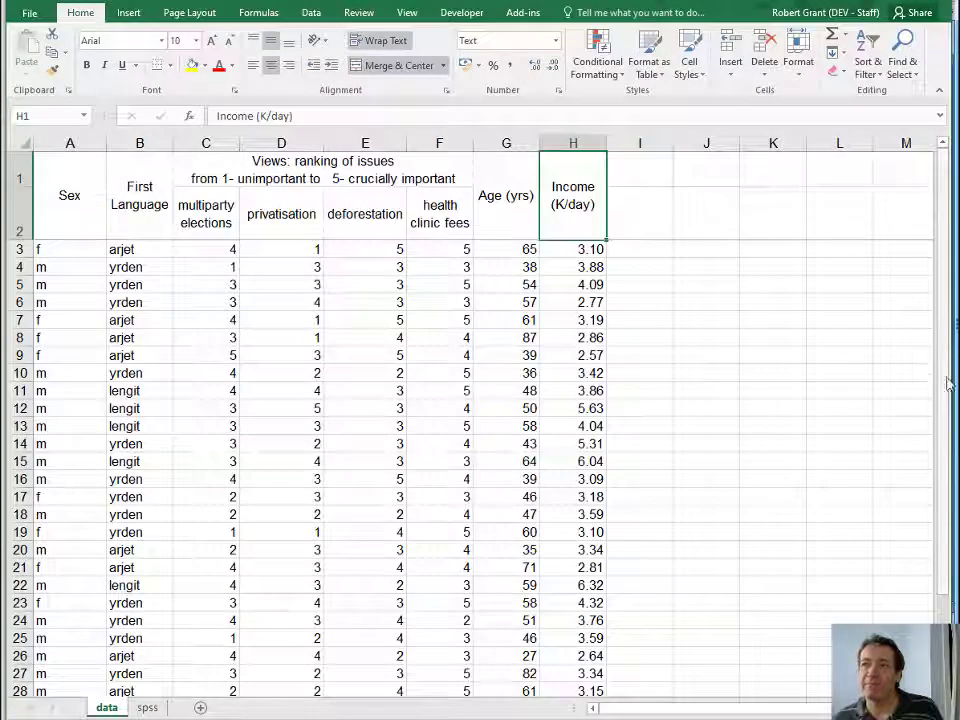
drag(948, 383, 946, 395)
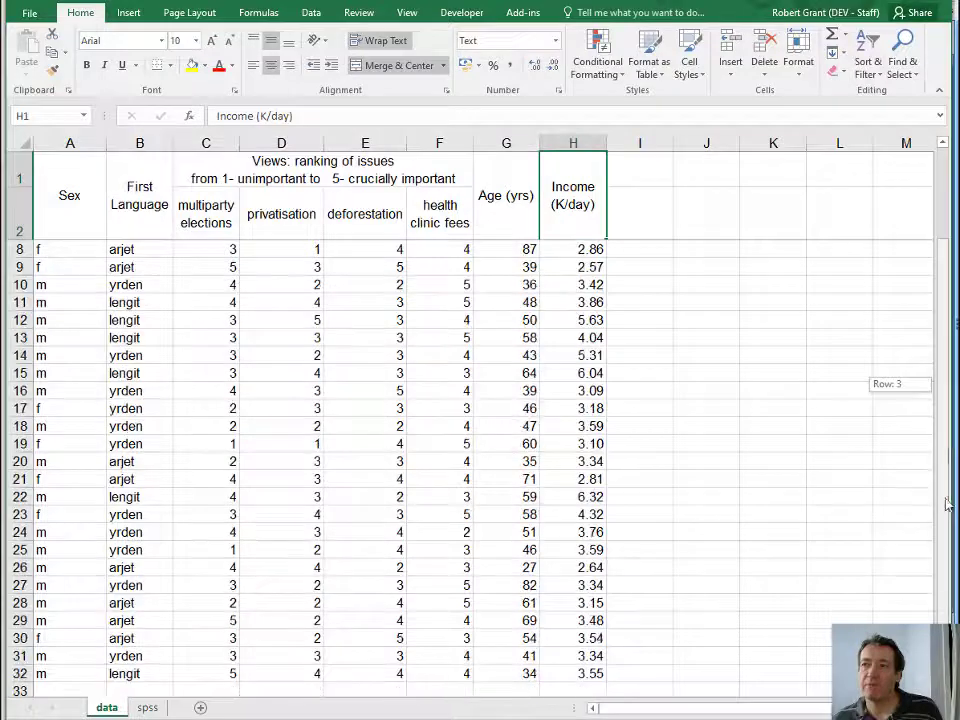
click(590, 674)
drag(942, 578, 940, 450)
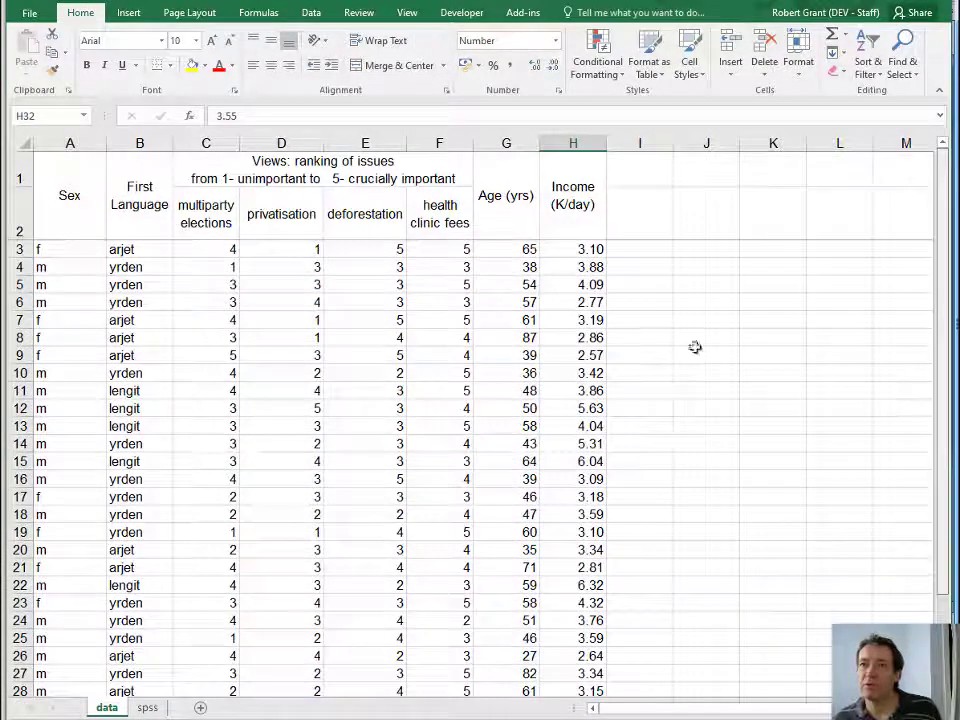
shift+click(61, 251)
key(ctrl+c)
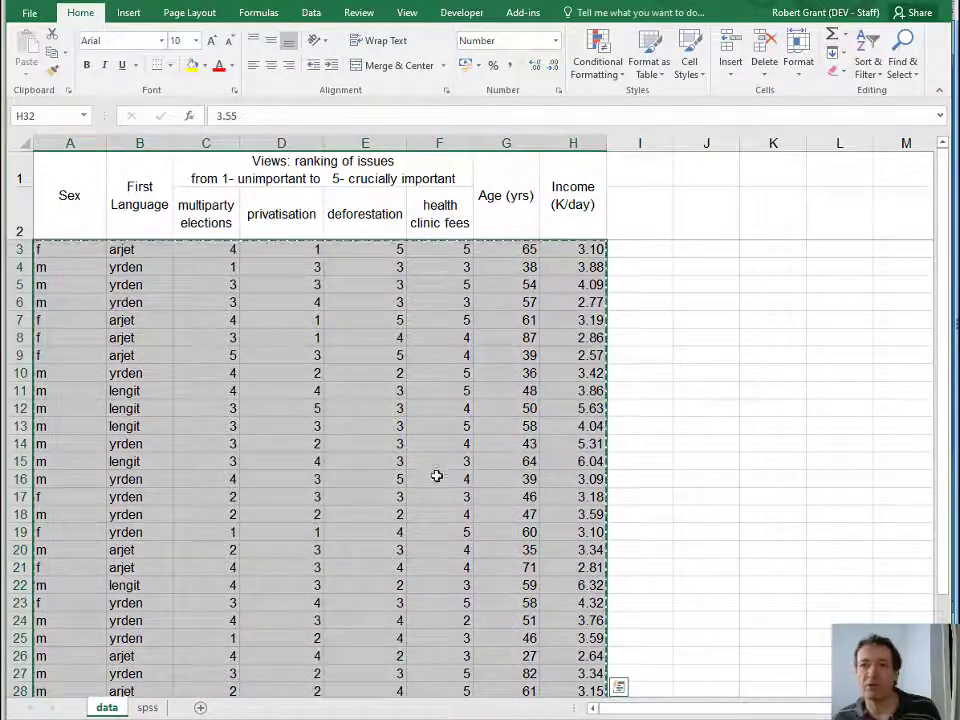
Paste the copied data as values only into the spss worksheet, starting at cell A2
click(147, 707)
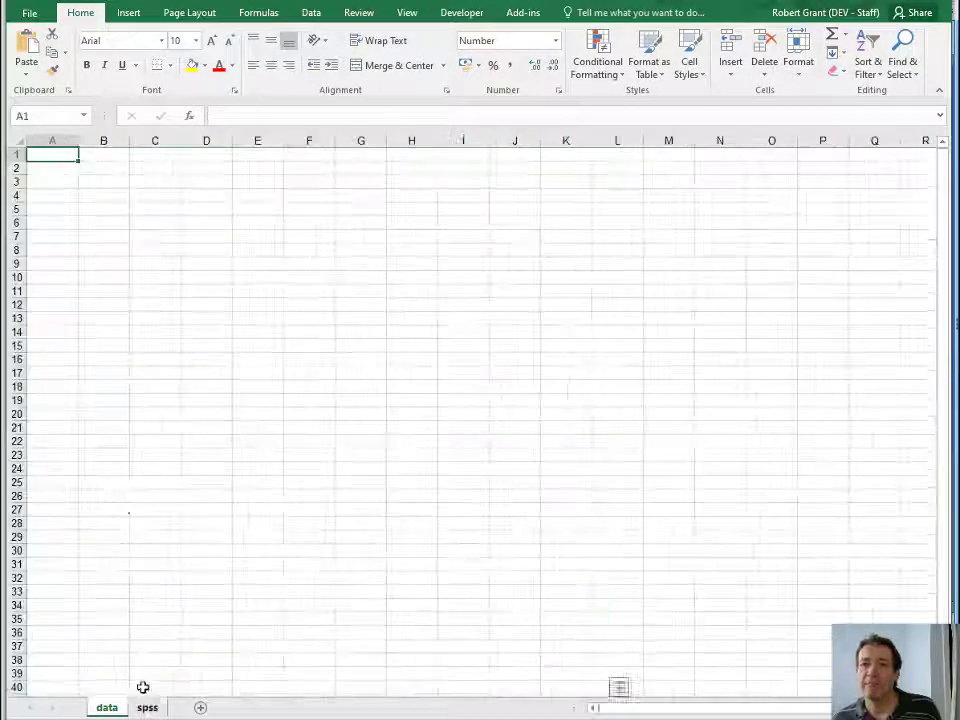
click(51, 168)
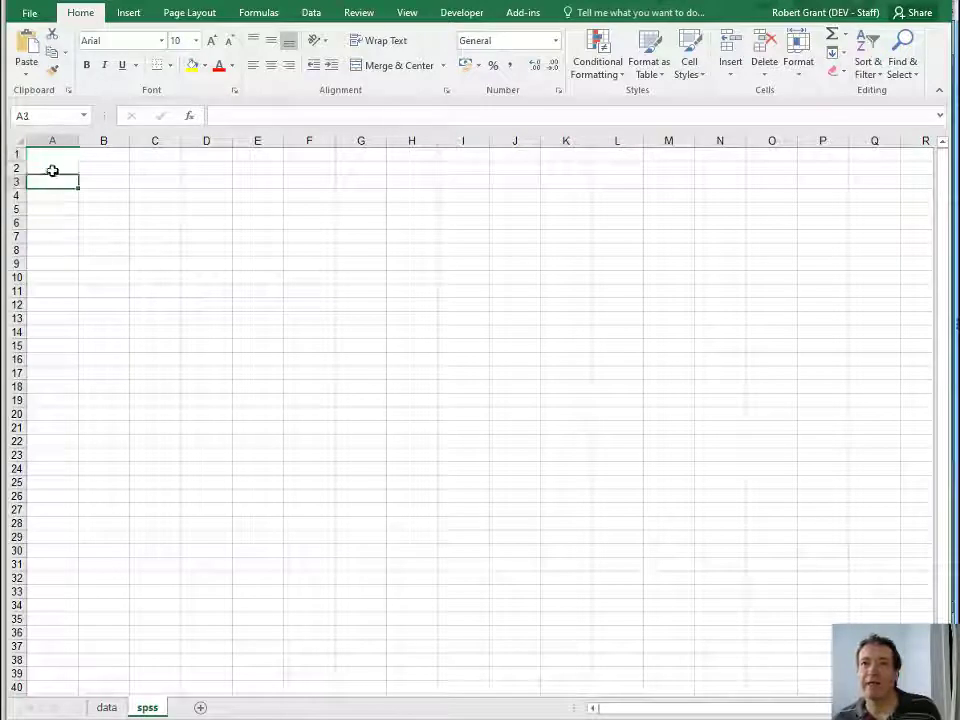
click(26, 70)
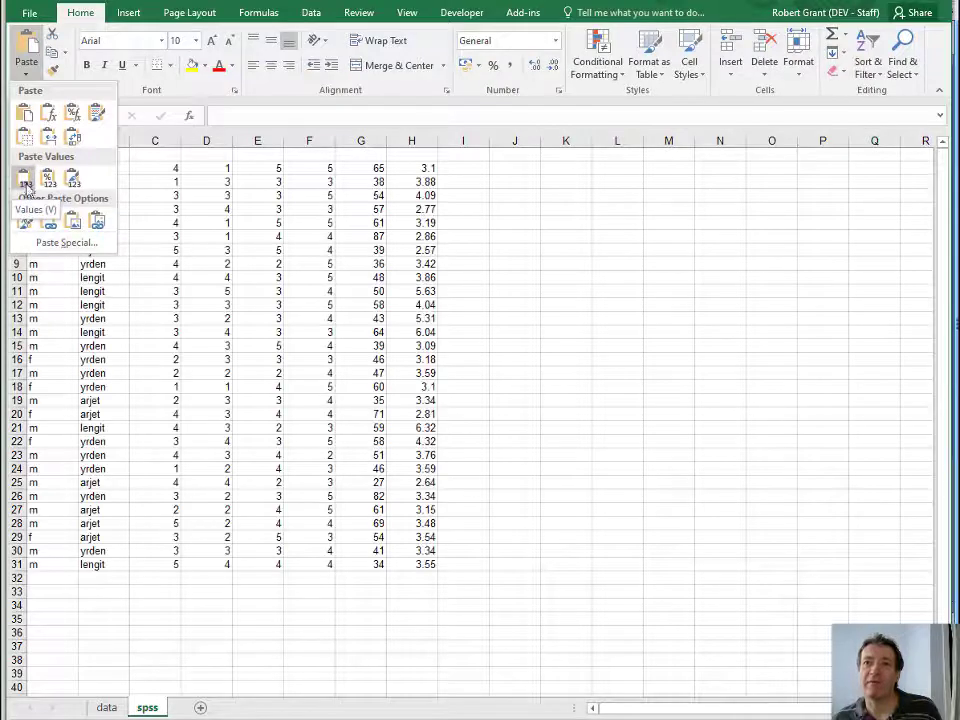
click(26, 185)
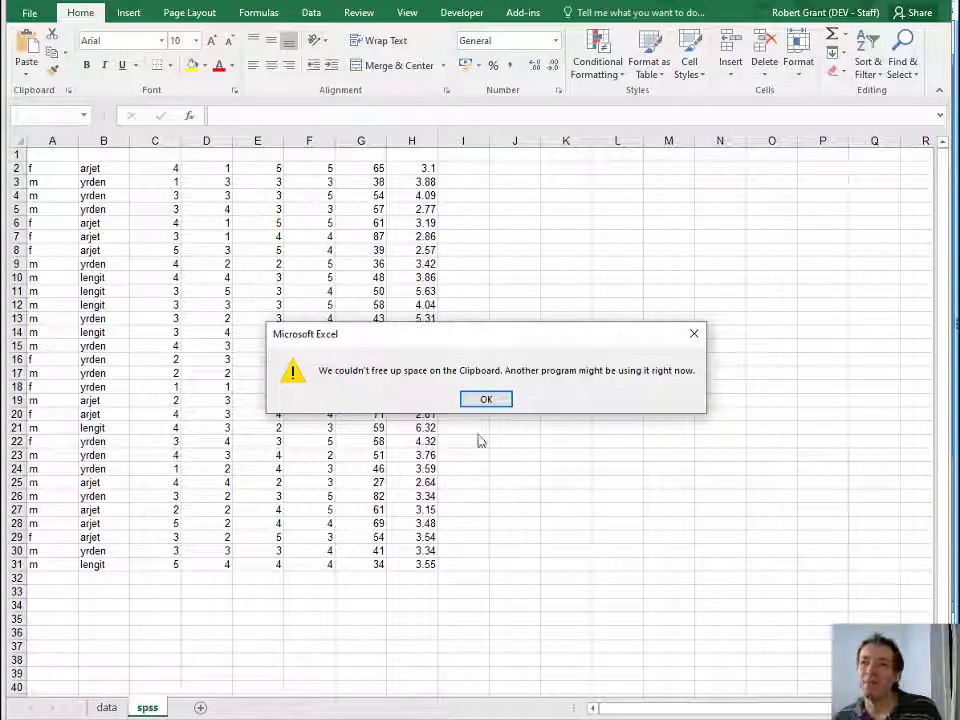
click(490, 402)
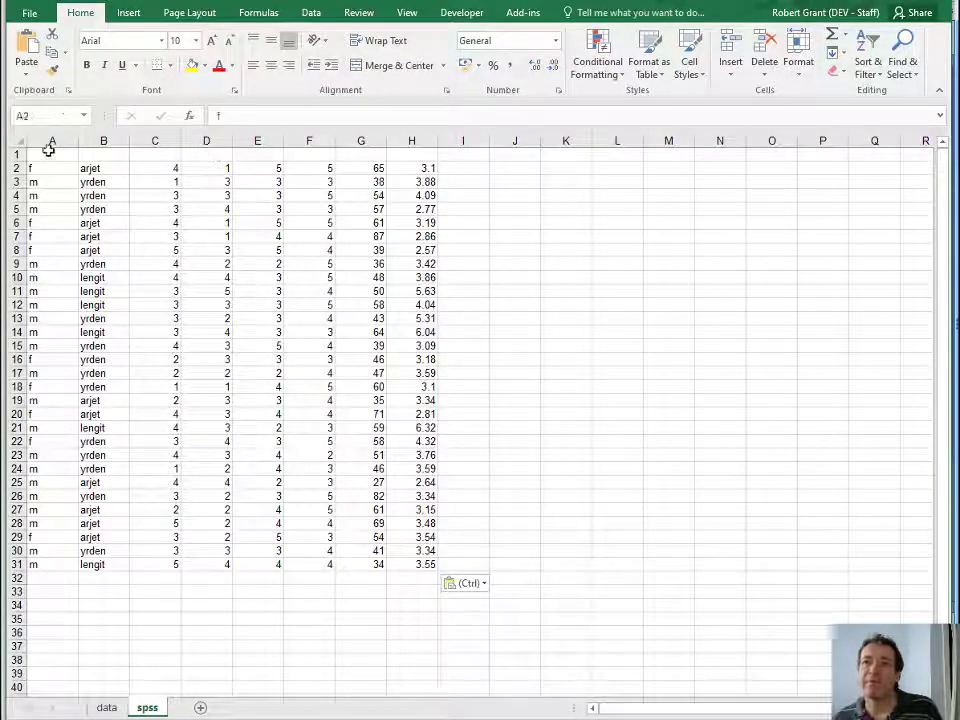
Enter sex, language, multiparty, privatise, deforest, clinic, age and income in cells A1 to H1, taking the names from the Word handout
mouse_move(48, 150)
mouse_down()
mouse_move(163, 152)
mouse_move(98, 139)
mouse_move(73, 152)
mouse_move(95, 150)
mouse_move(75, 165)
mouse_up()
click(21, 154)
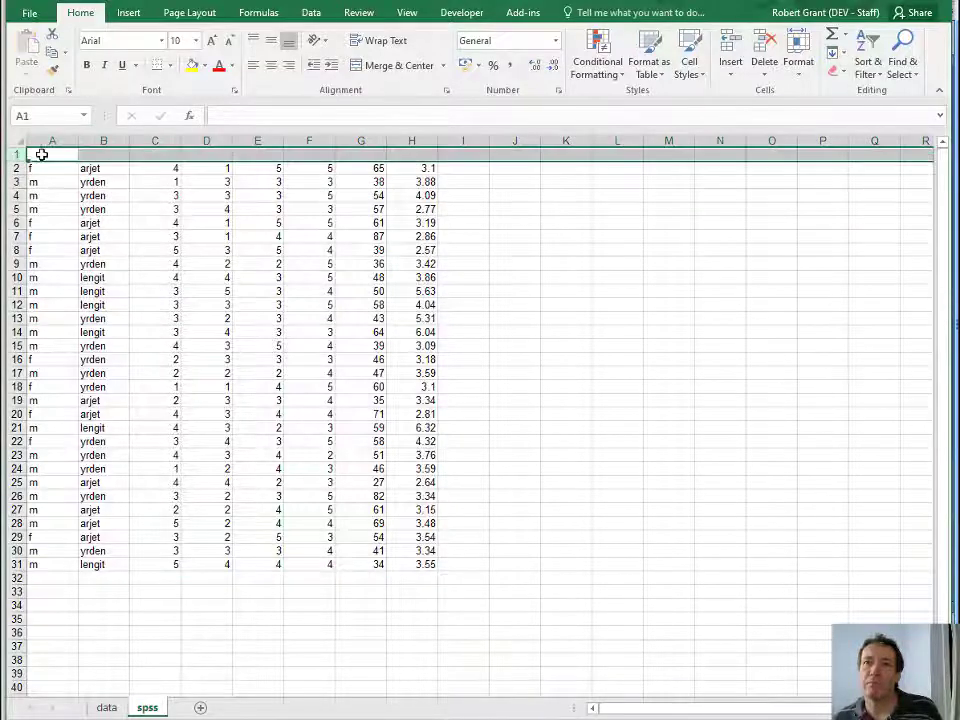
drag(210, 142, 260, 142)
click(54, 153)
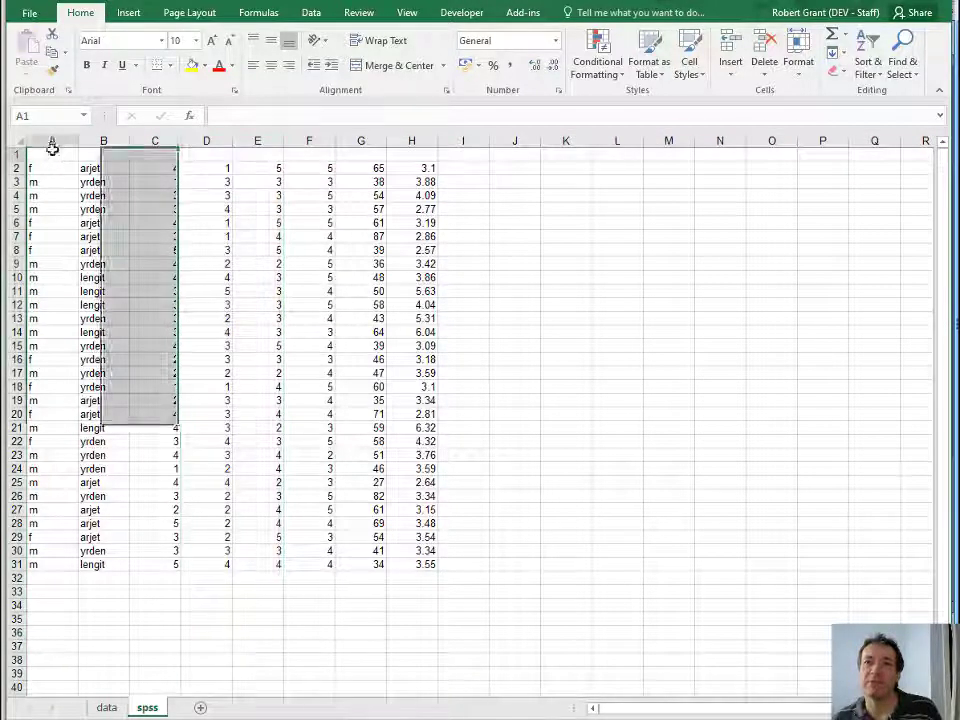
key(alt+Tab)
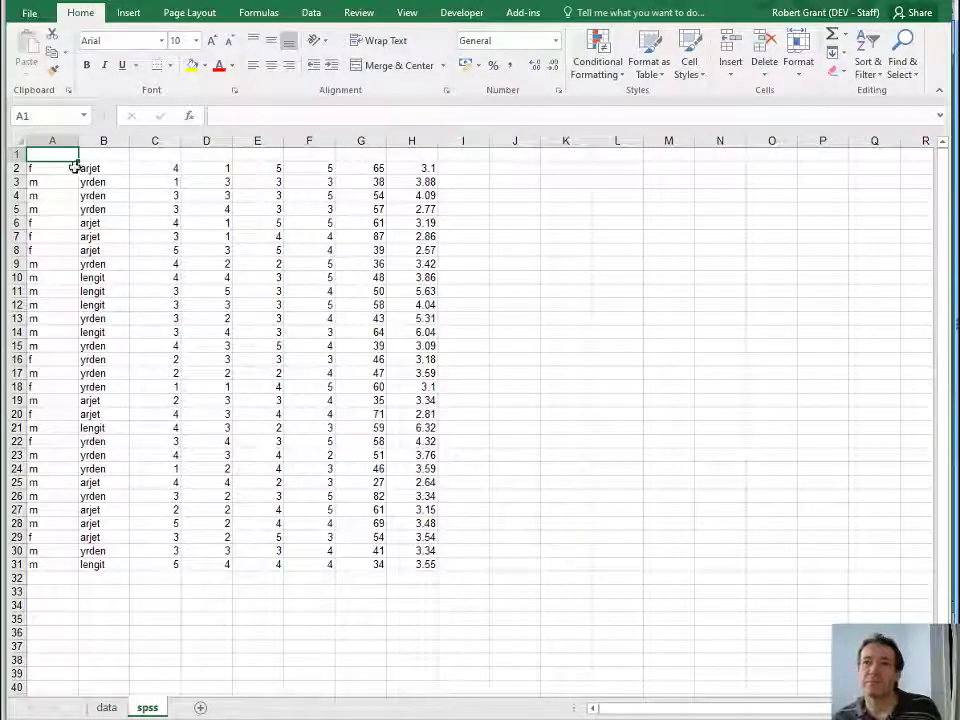
text(sex)
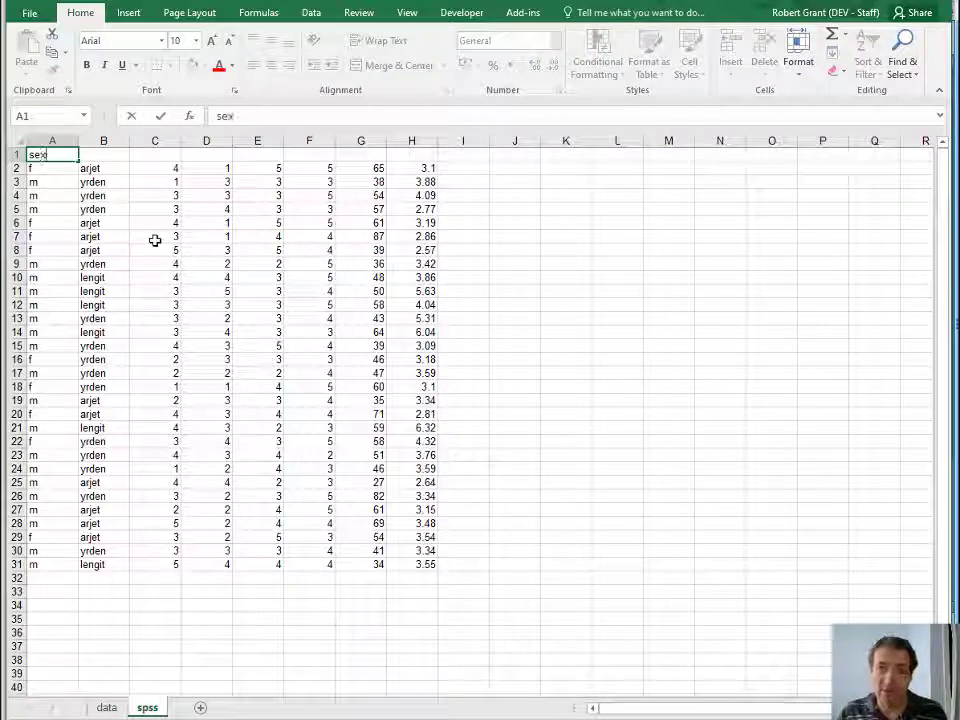
key(Tab)
text(lan)
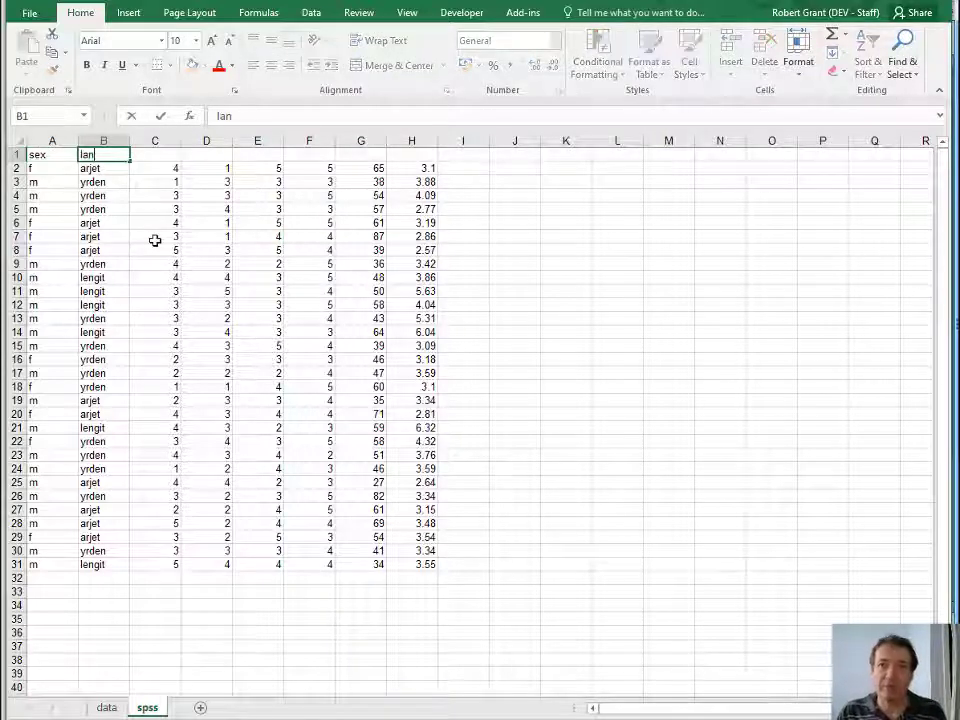
text(tuage)
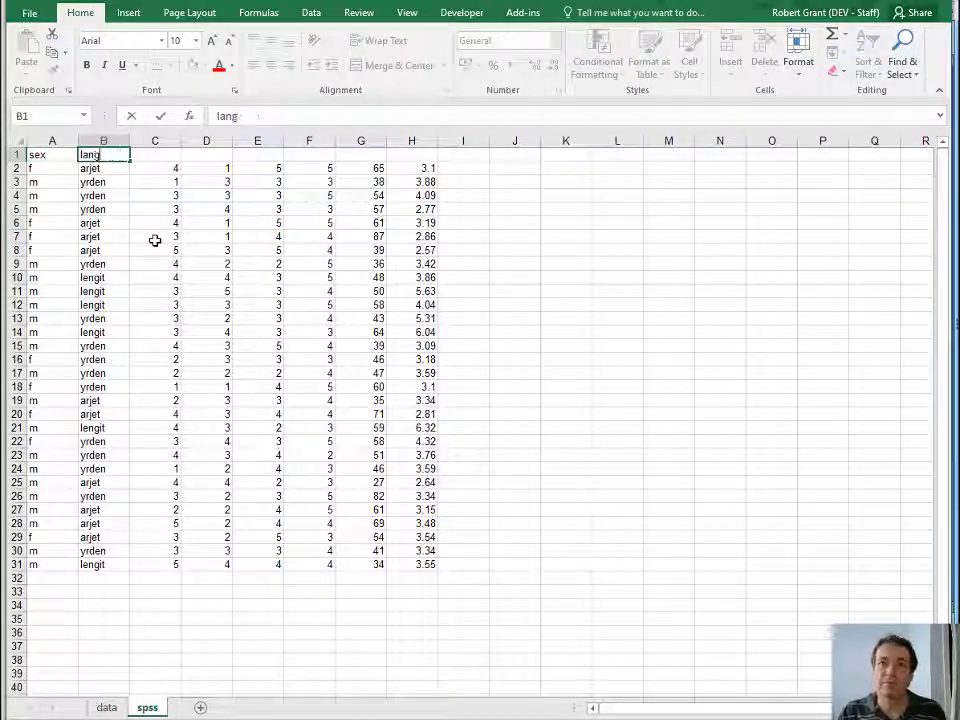
text(ua)
key(Tab)
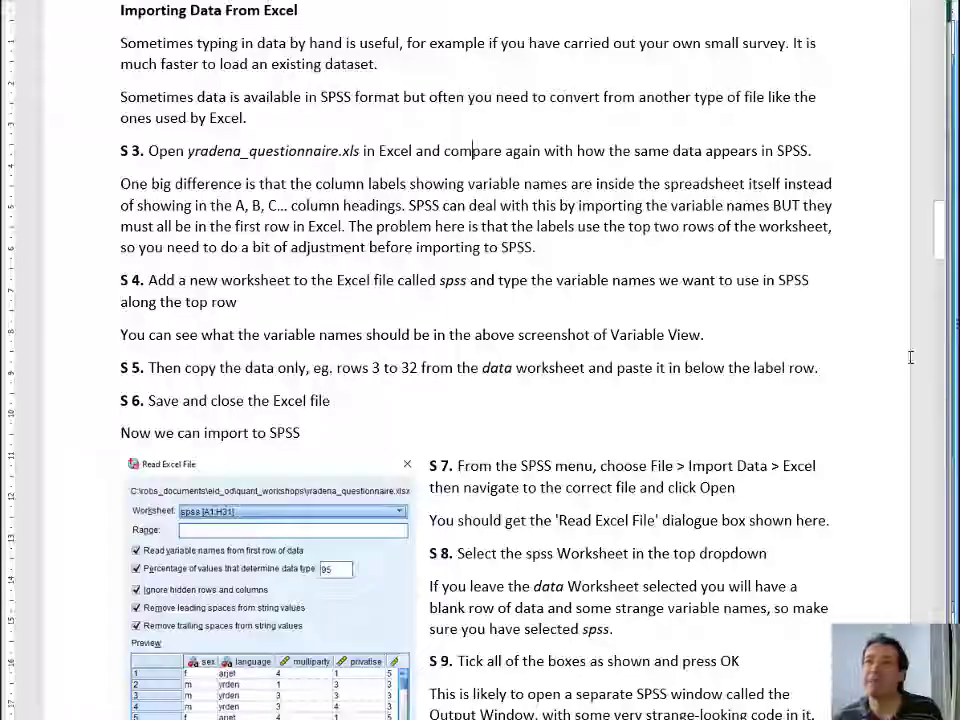
drag(938, 238, 940, 55)
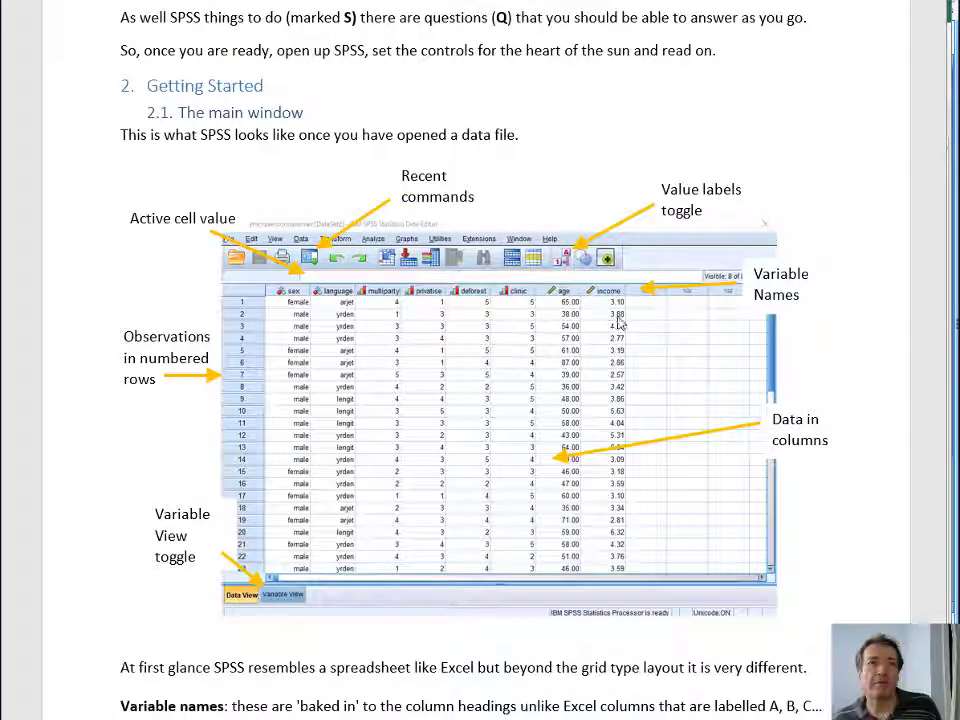
key(alt+Tab)
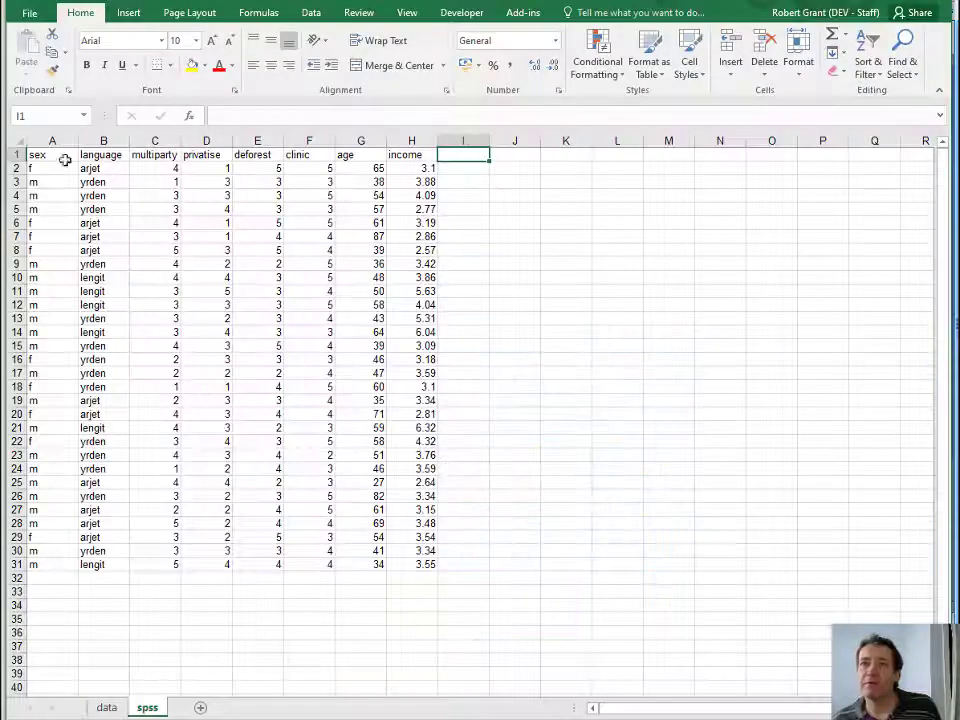
Make the variable names in cells A1 to H1 bold
drag(46, 158, 420, 156)
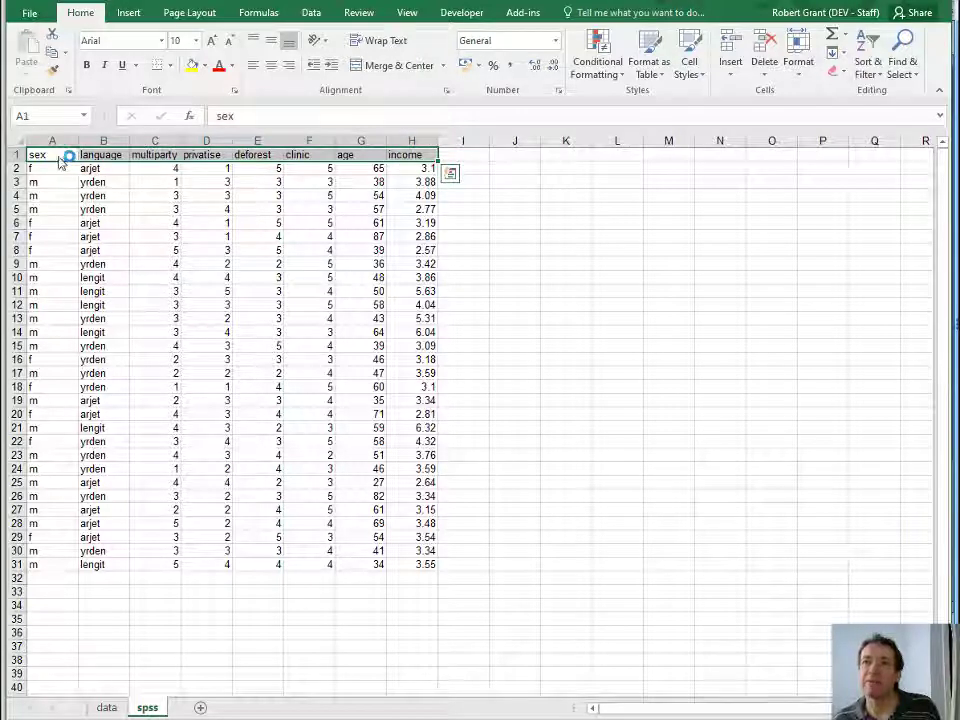
key(ctrl+b)
click(484, 154)
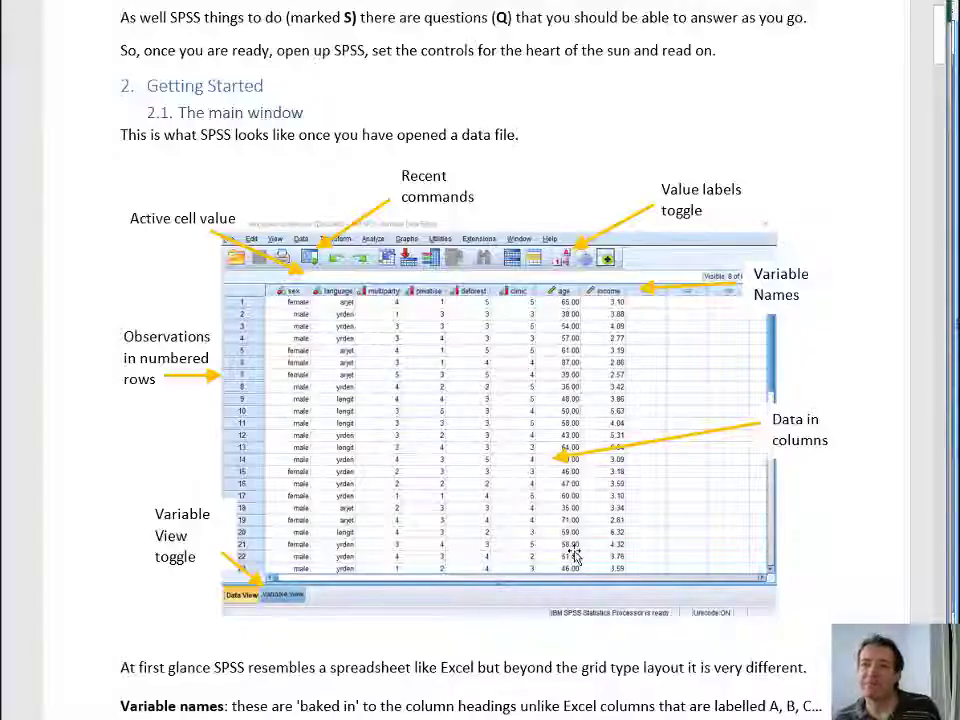
Check steps S 5 and S 6 in the Word handout and close the Excel workbook
click(946, 75)
drag(946, 75, 940, 284)
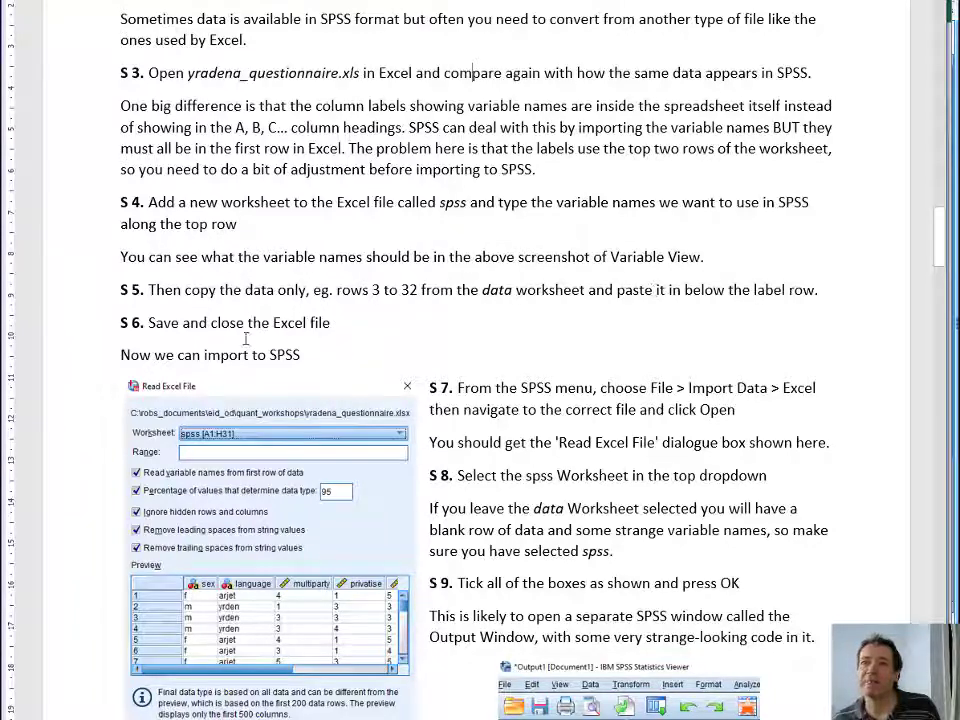
key(alt+Tab)
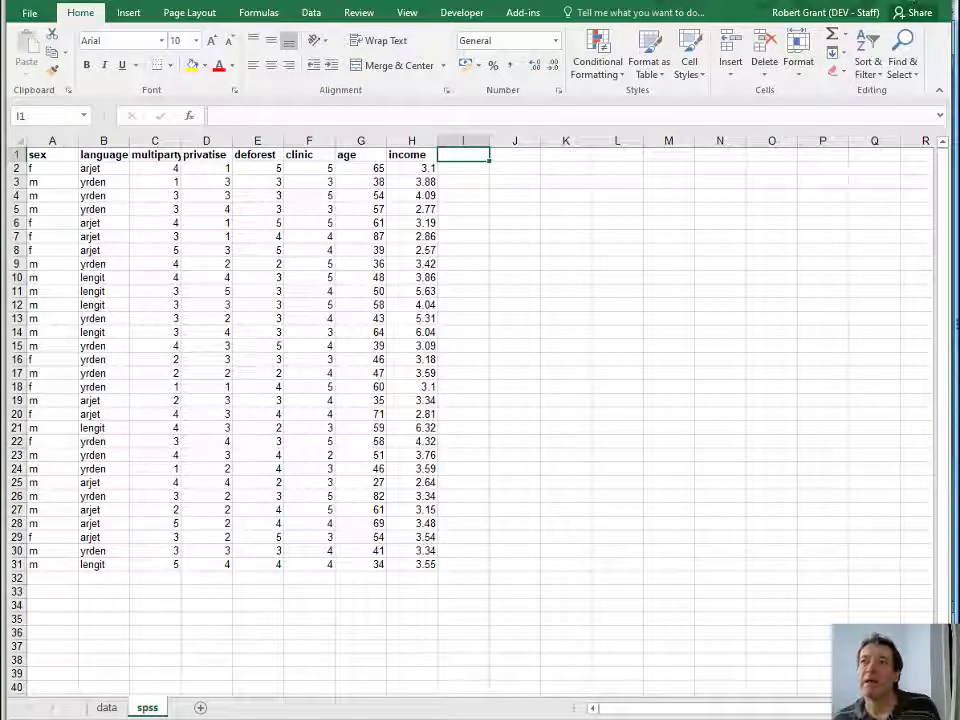
click(936, 2)
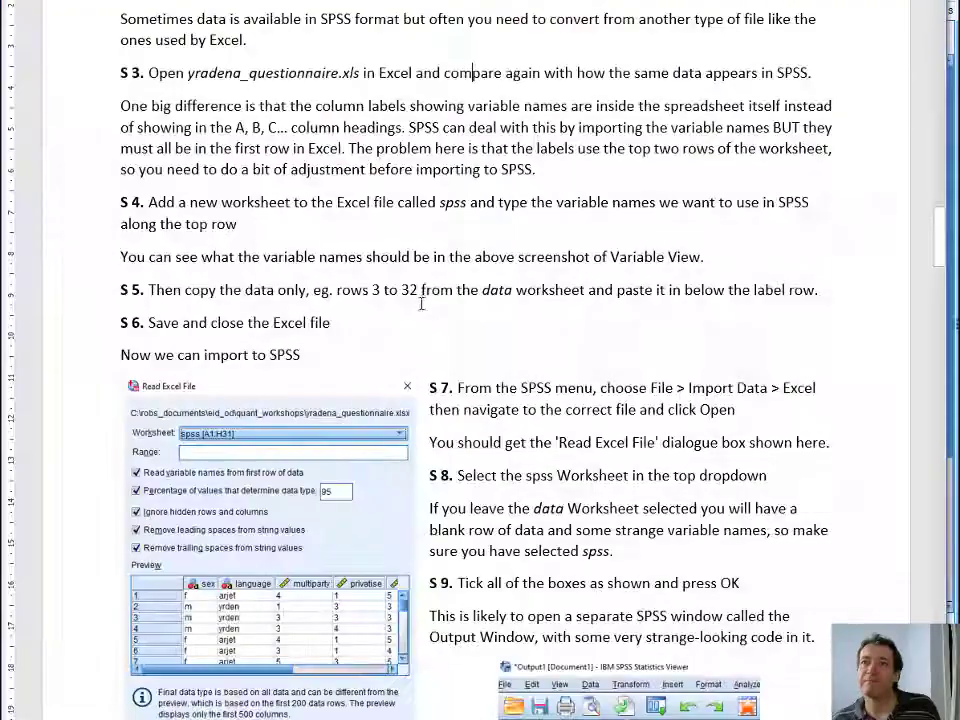